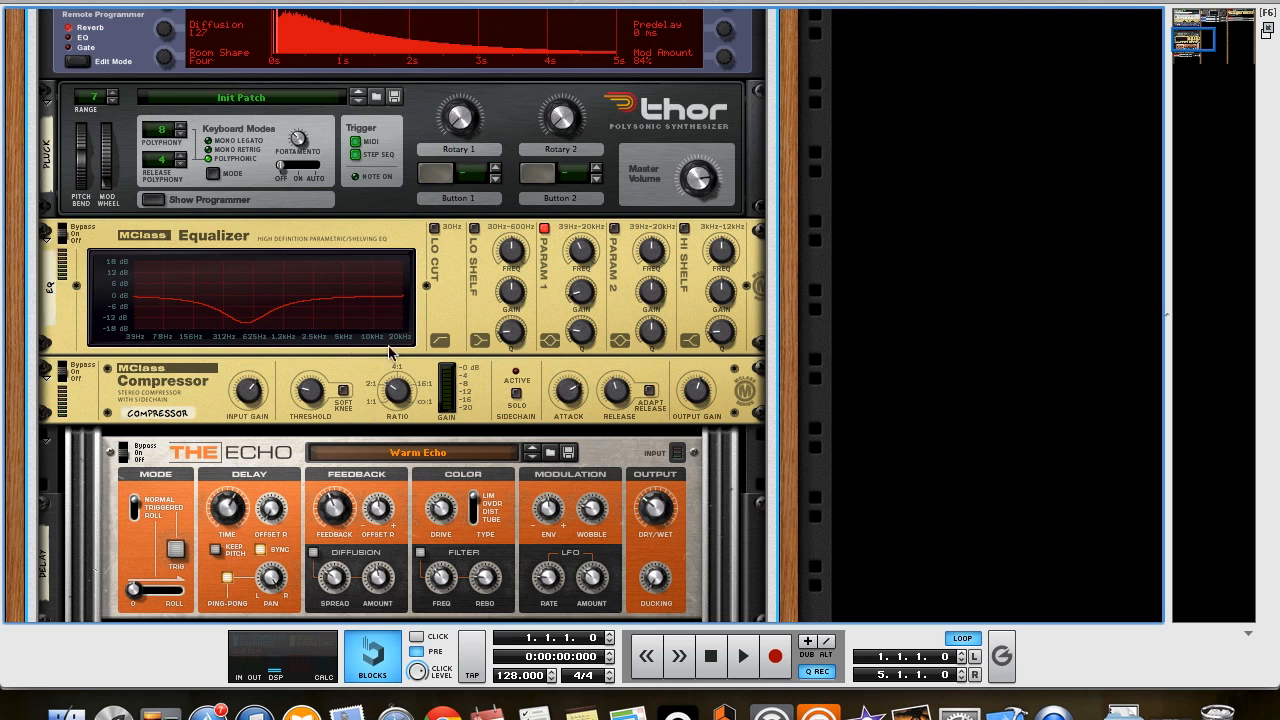
Disable the Pluck equalizer's parametric 1 band and play the loop without it, returning to the loop start.
click(545, 229)
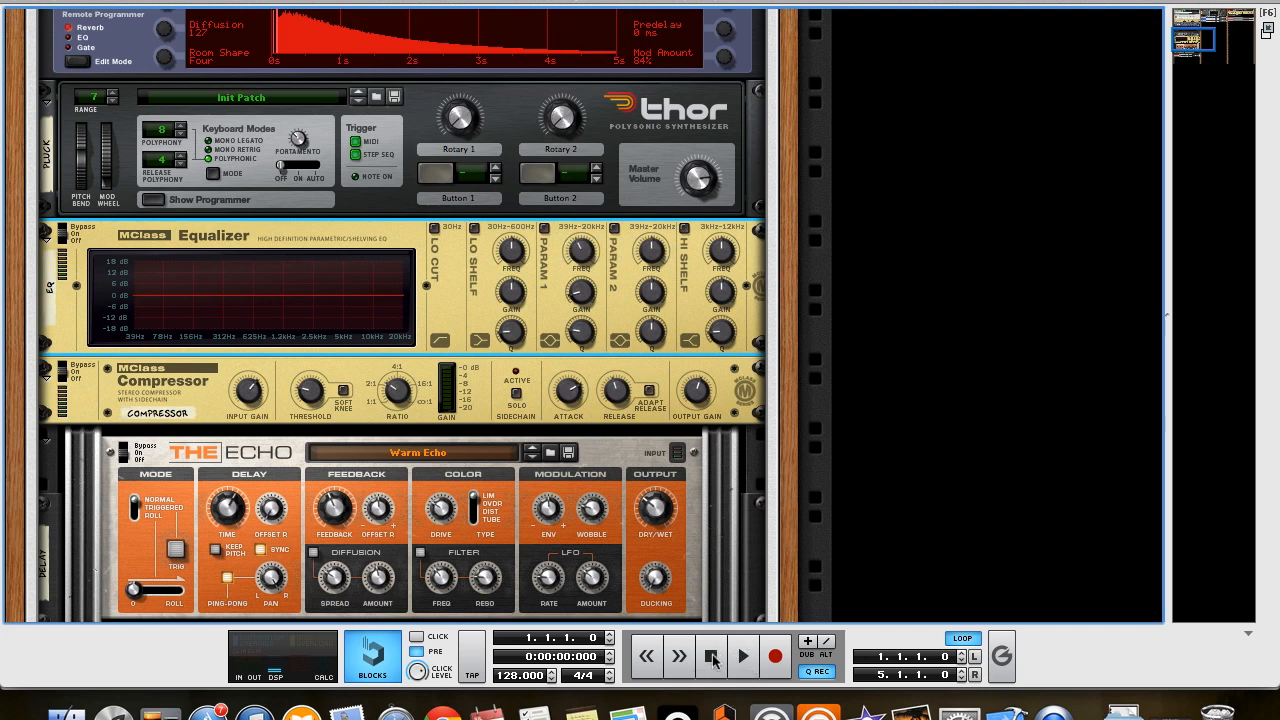
key(space)
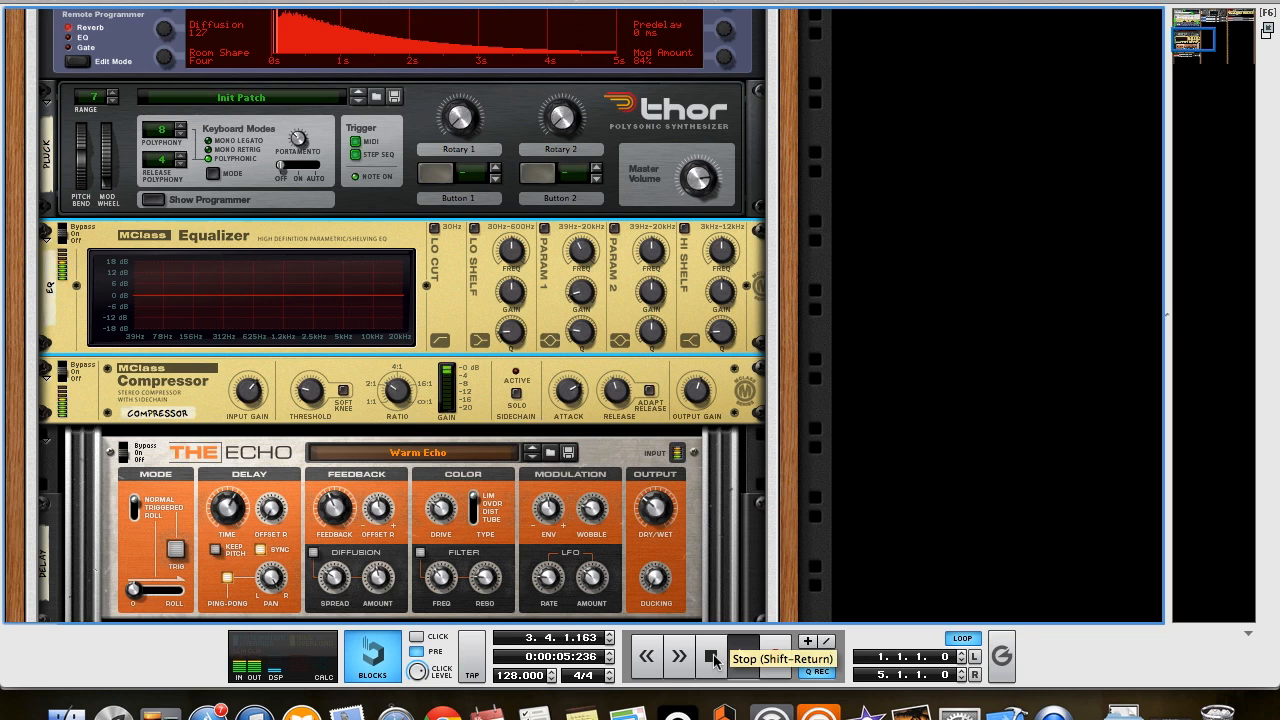
click(711, 656)
click(711, 656)
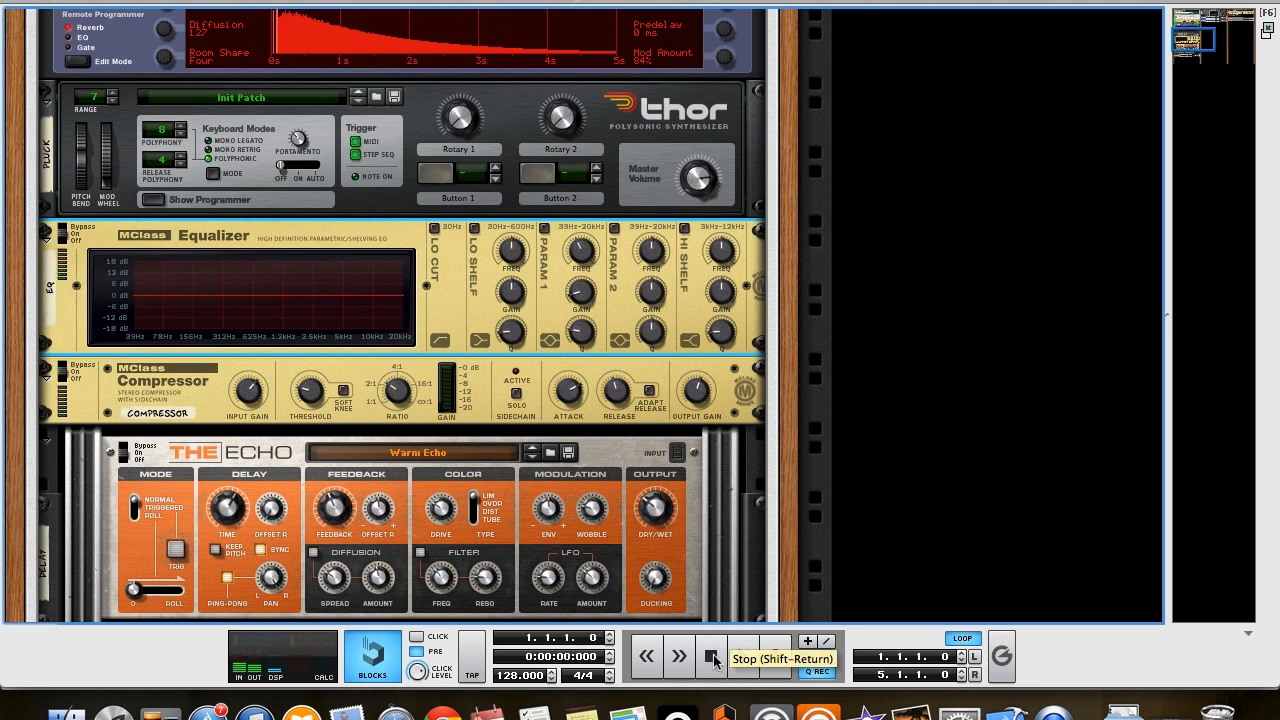
Re-enable the parametric 1 band with its gain boosted around 513.7 Hz and play the loop.
click(544, 228)
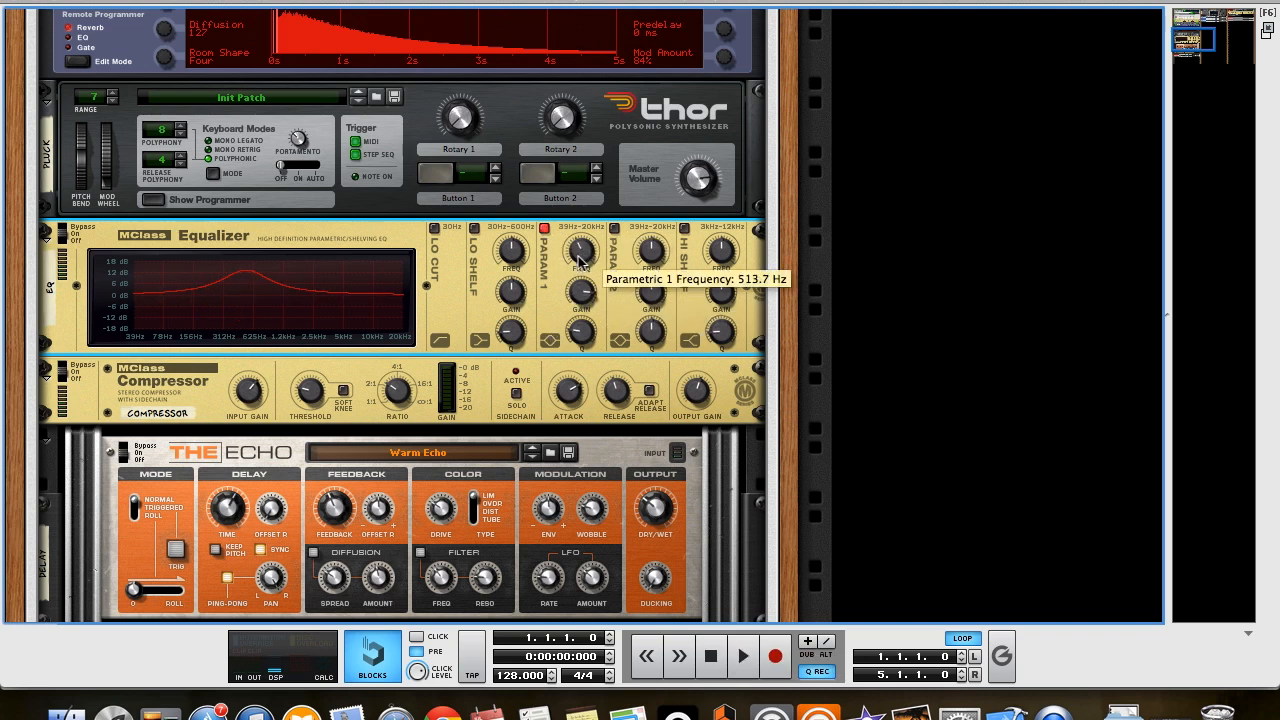
click(740, 659)
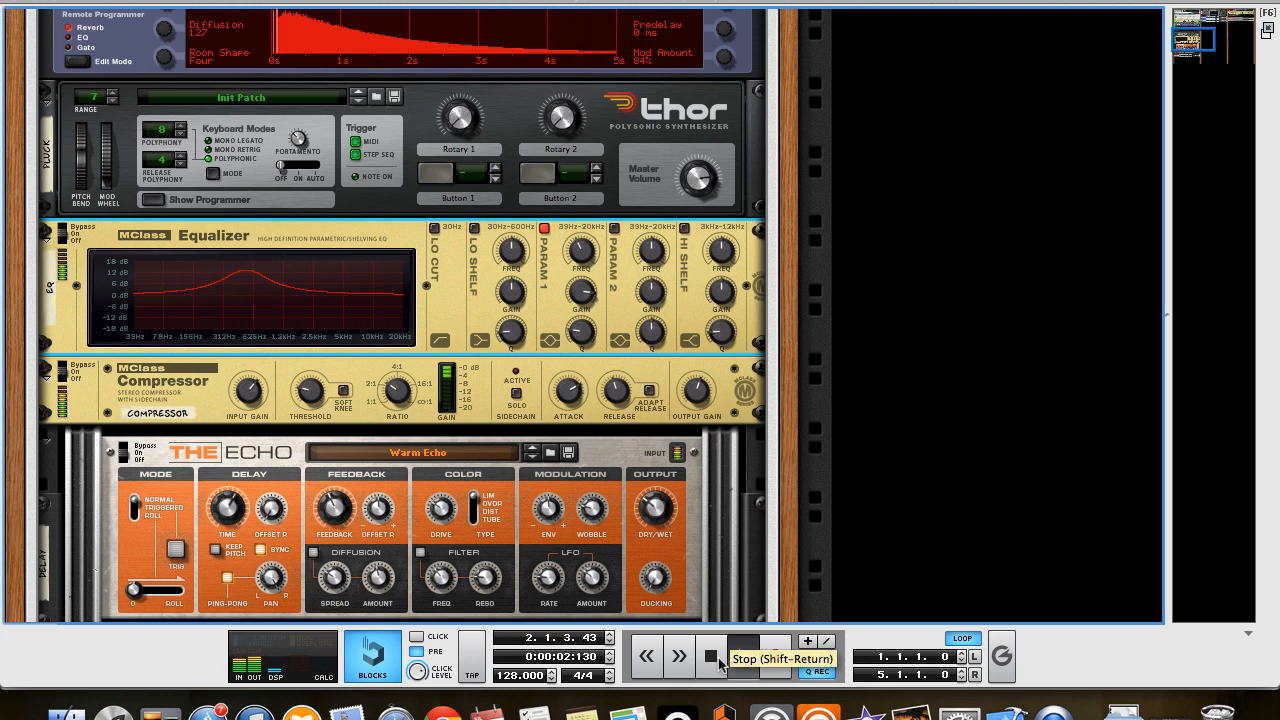
click(718, 662)
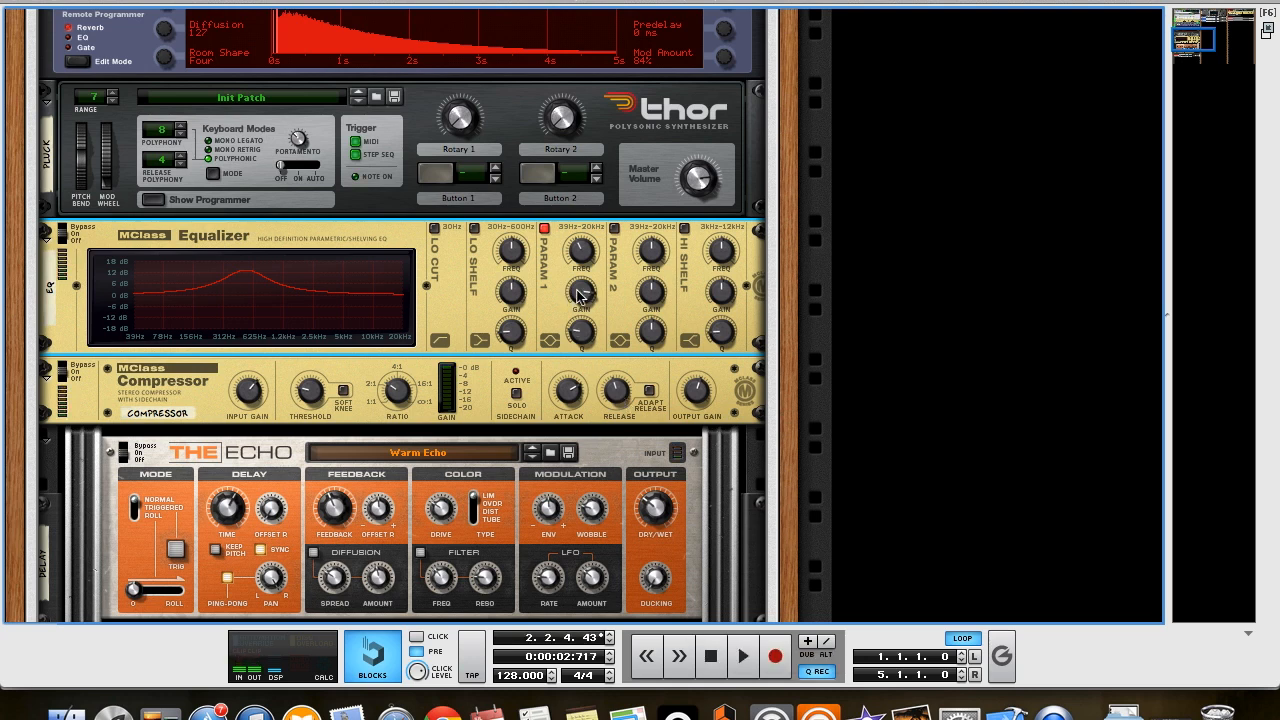
Set the parametric 1 gain to -14.3 dB and play the loop from the start.
mouse_move(580, 293)
drag(590, 305, 590, 340)
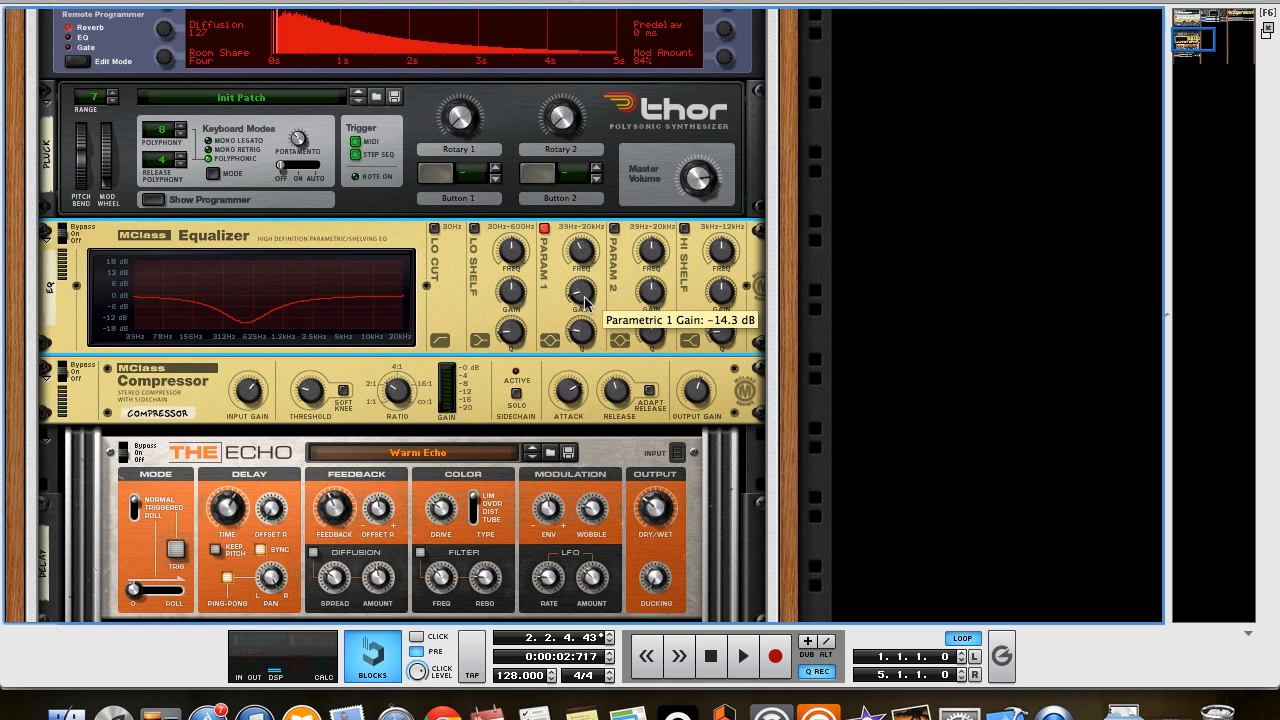
click(711, 656)
click(741, 664)
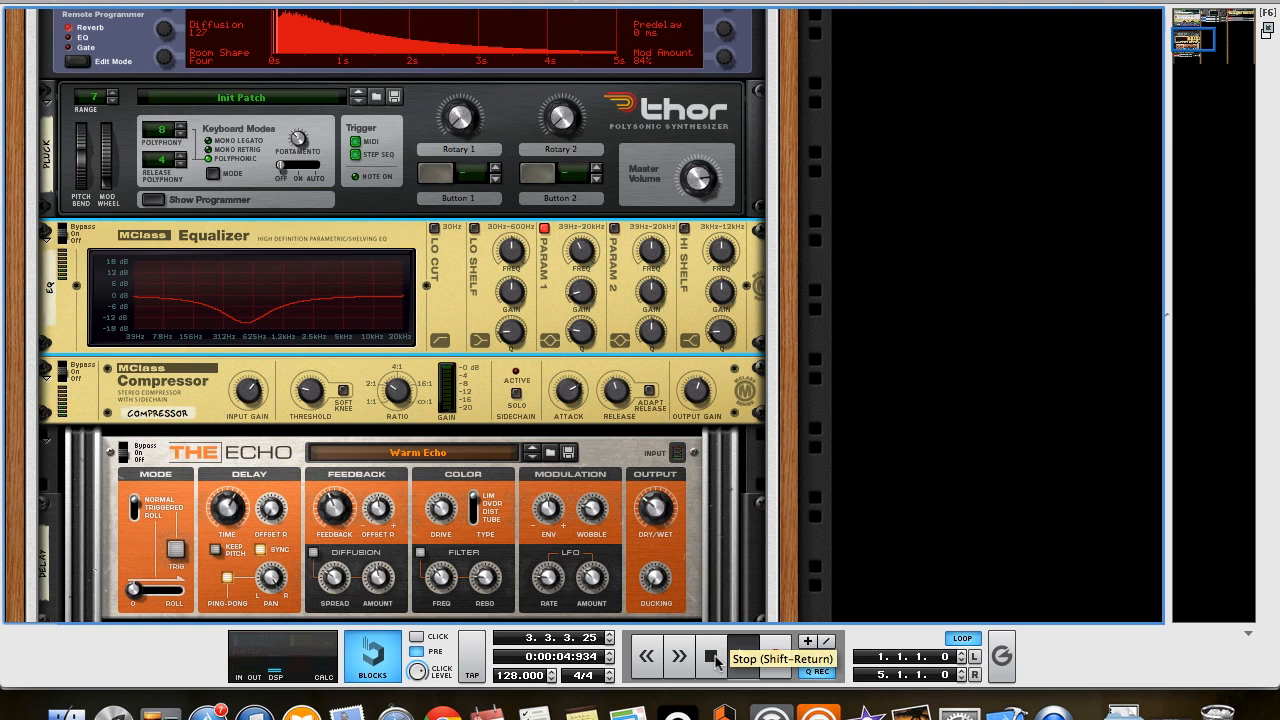
click(713, 657)
click(713, 657)
Compare the loop with the parametric 1 band off and on during playback.
click(544, 229)
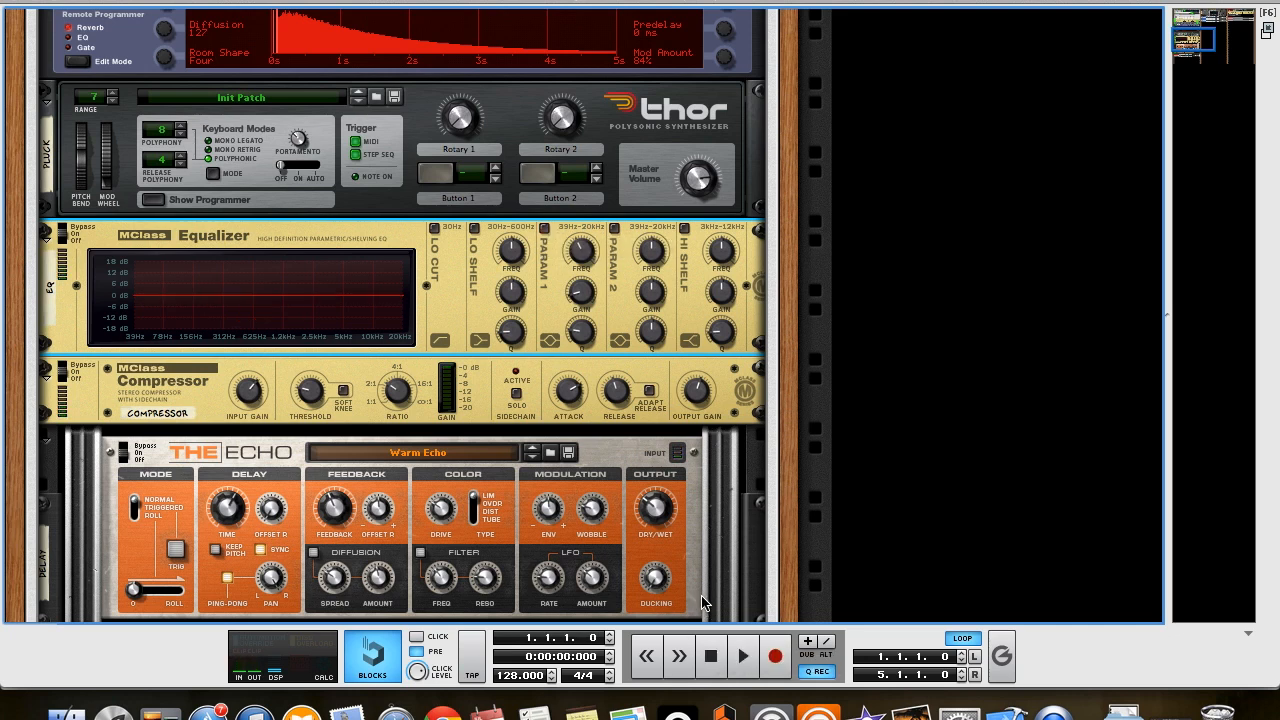
click(744, 657)
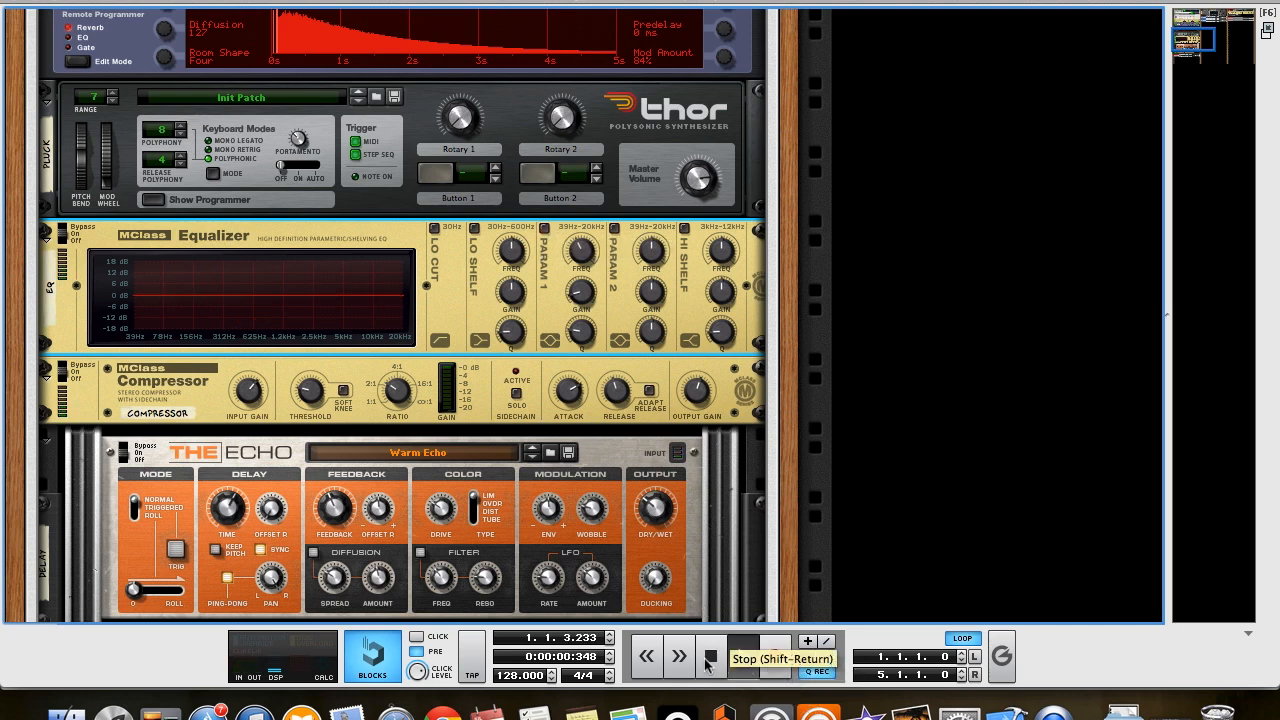
click(544, 229)
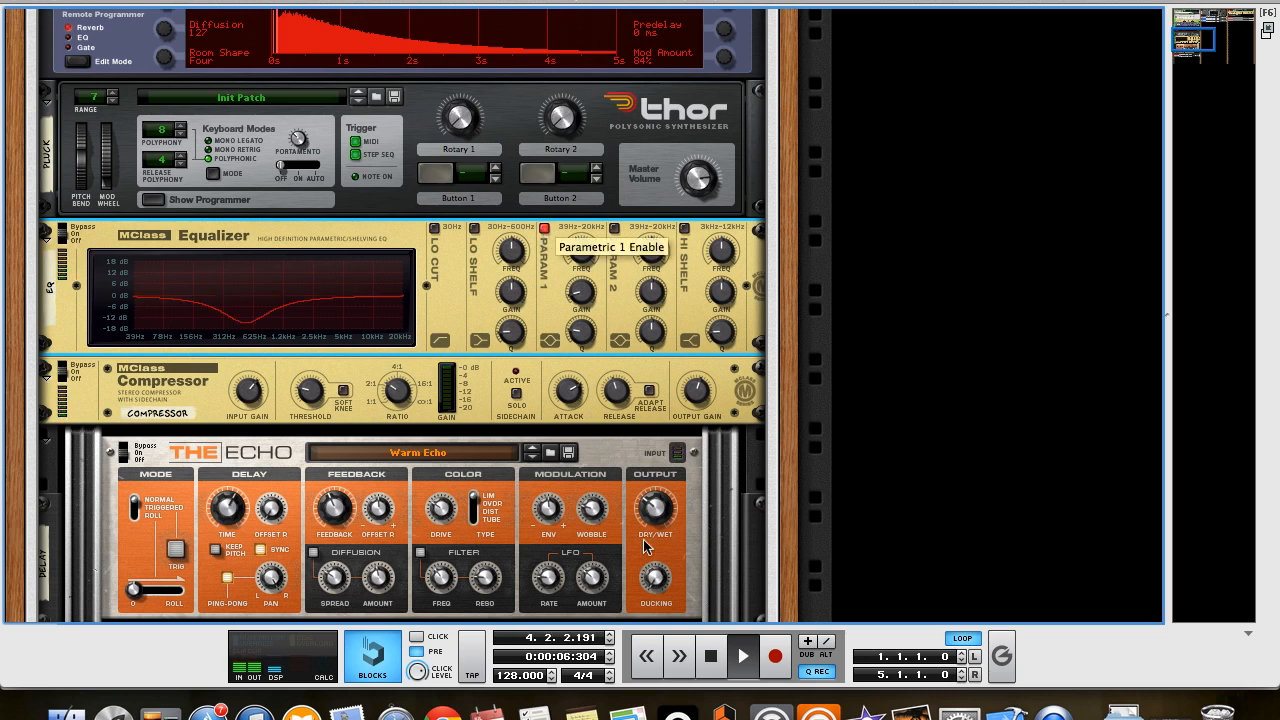
double_click(720, 659)
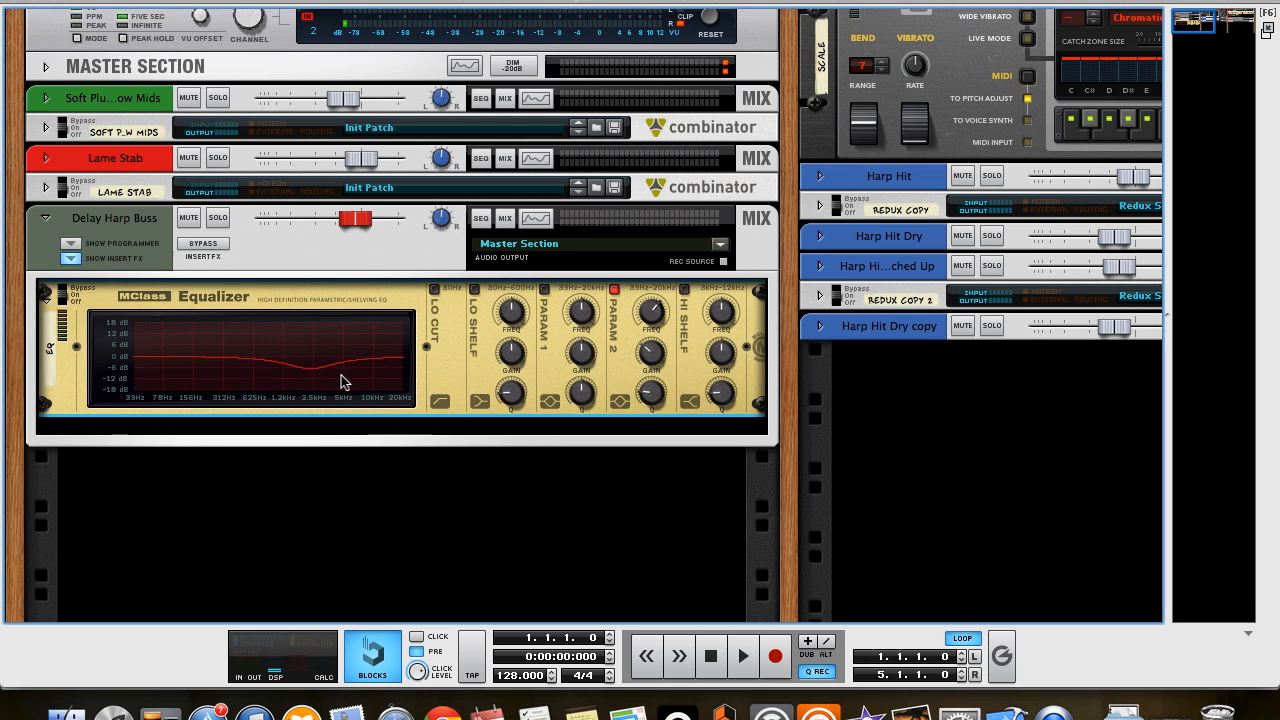
Play the loop with the Delay Harp Buss equalizer's parametric 2 band off, and switch the band back on.
click(614, 291)
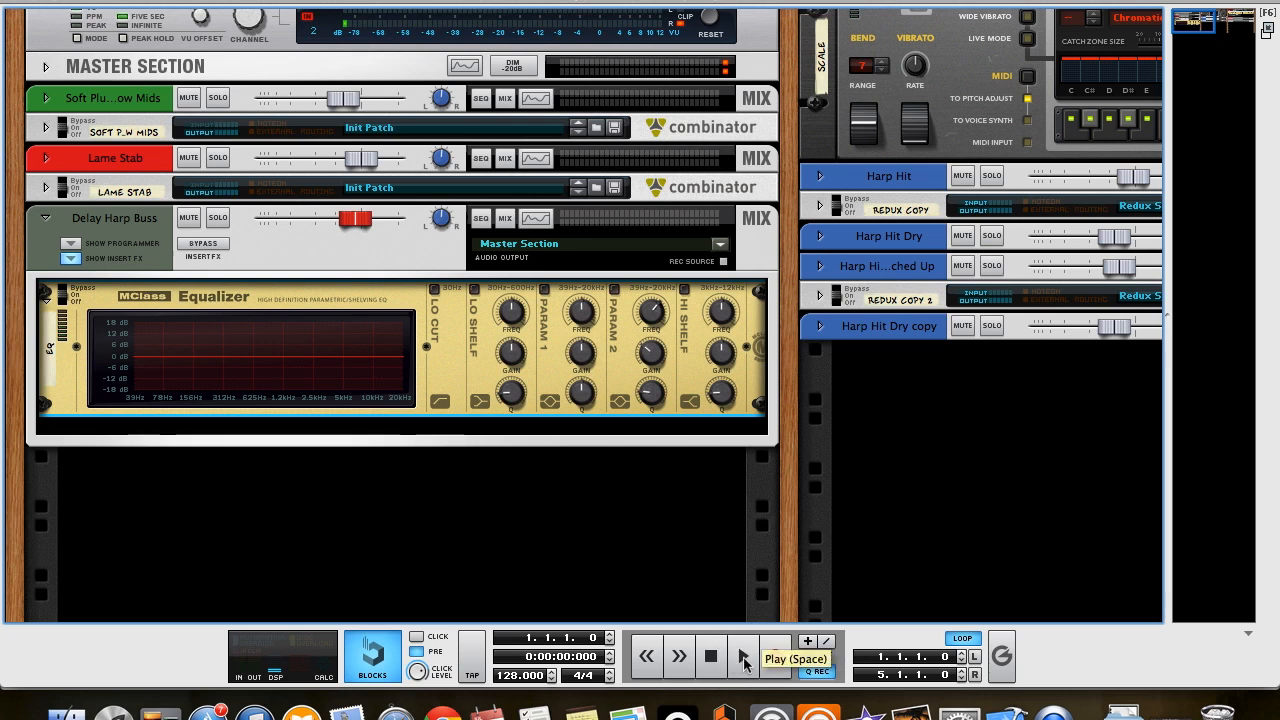
click(739, 662)
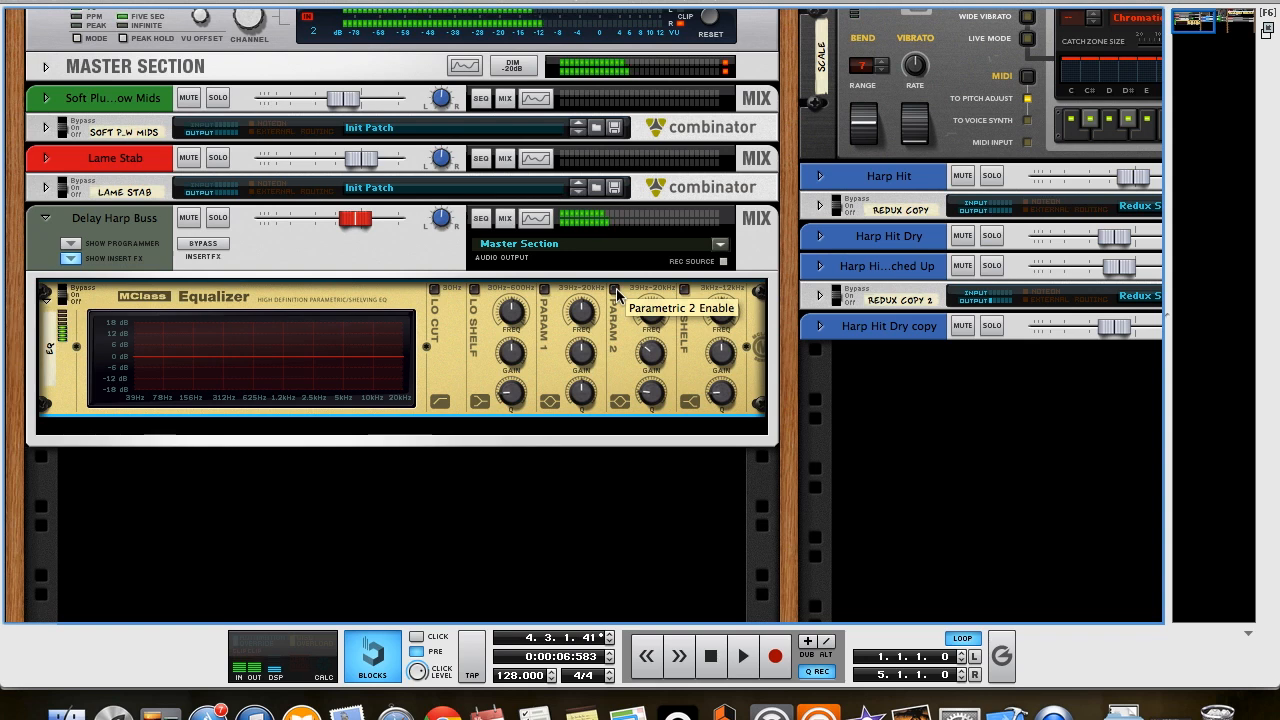
click(617, 292)
Boost the Delay Harp Buss equalizer's parametric 2 gain strongly while playing the loop from the start.
drag(658, 360, 663, 332)
double_click(710, 652)
click(742, 656)
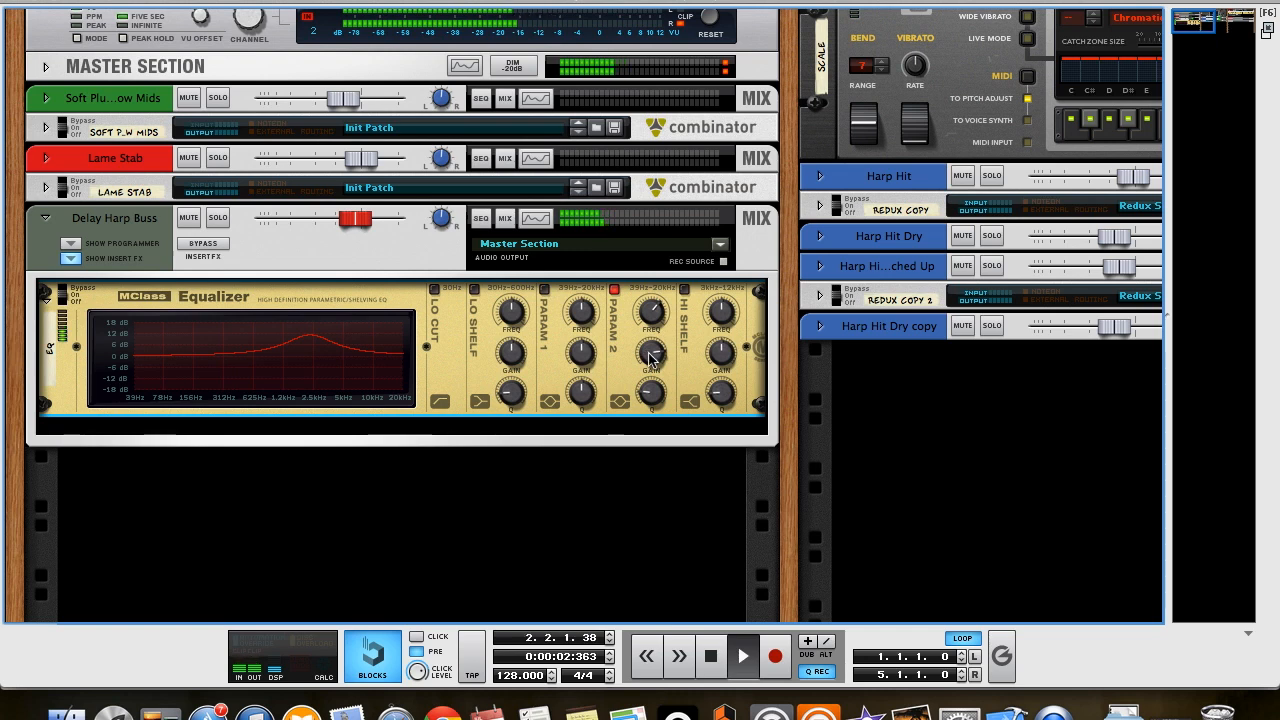
drag(650, 358, 650, 342)
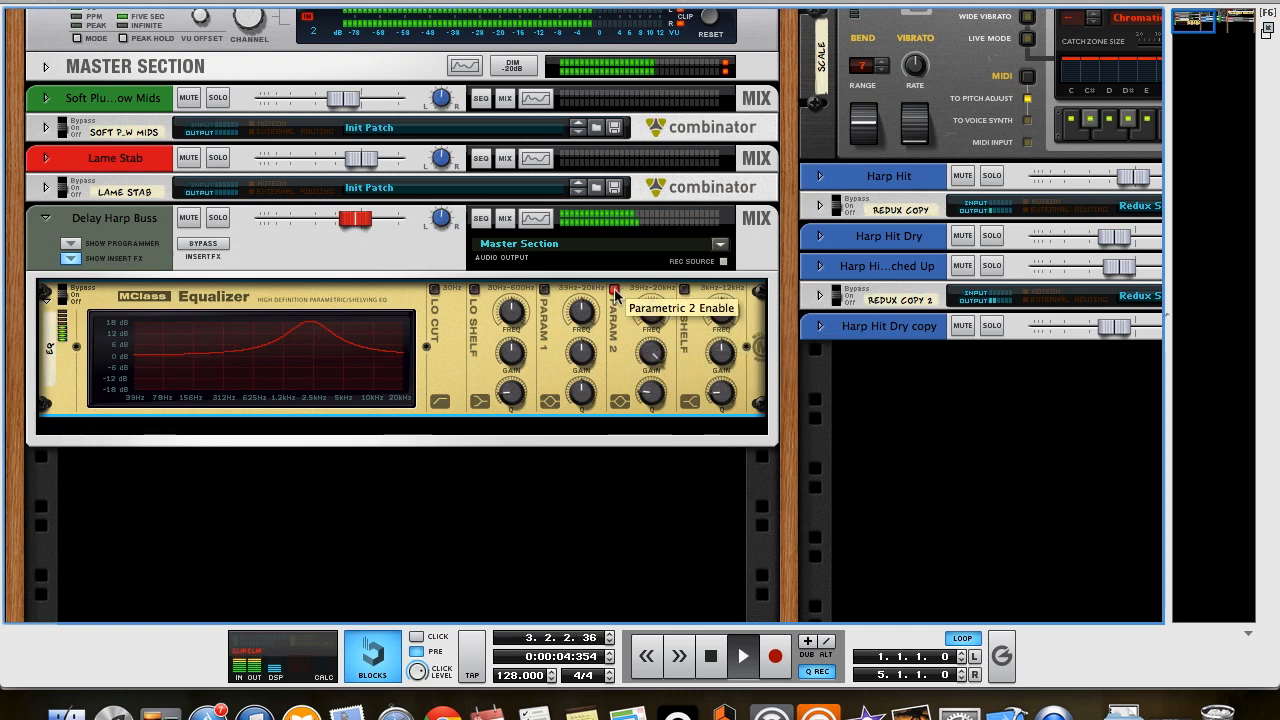
Turn the parametric 2 gain down to a gentle cut and compare the loop with the band off and on.
drag(645, 362, 645, 385)
click(711, 659)
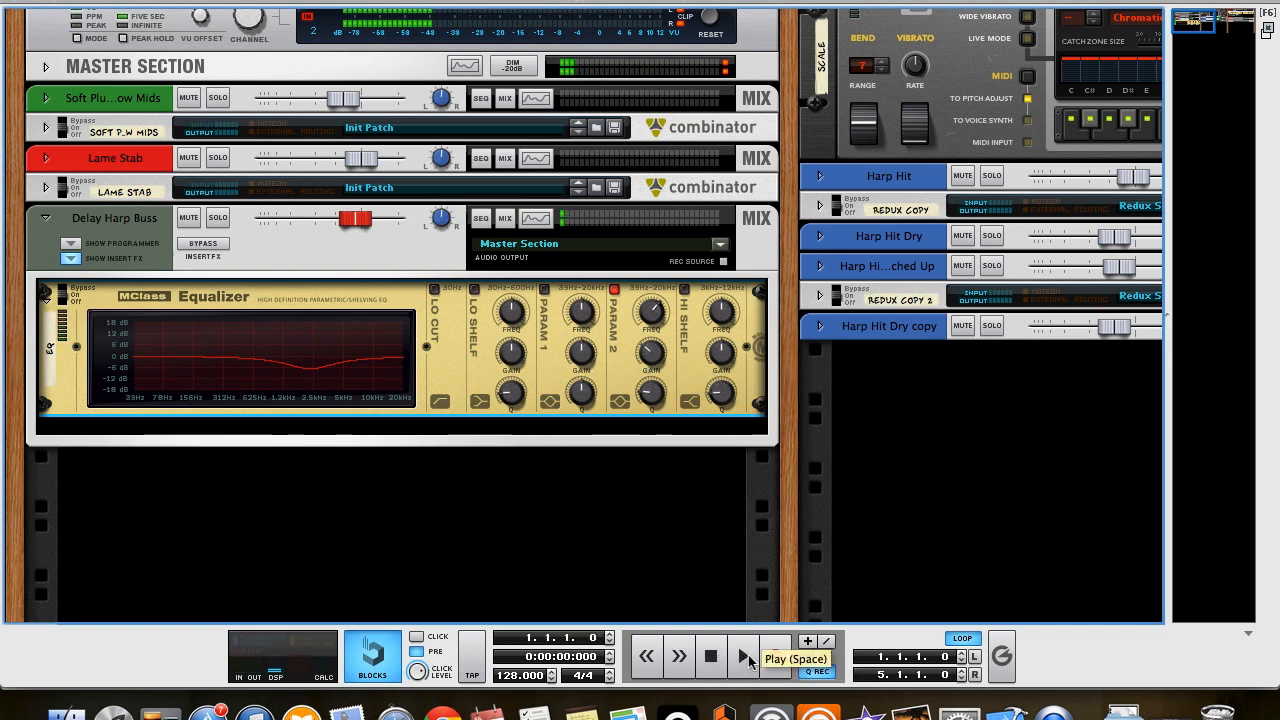
click(745, 656)
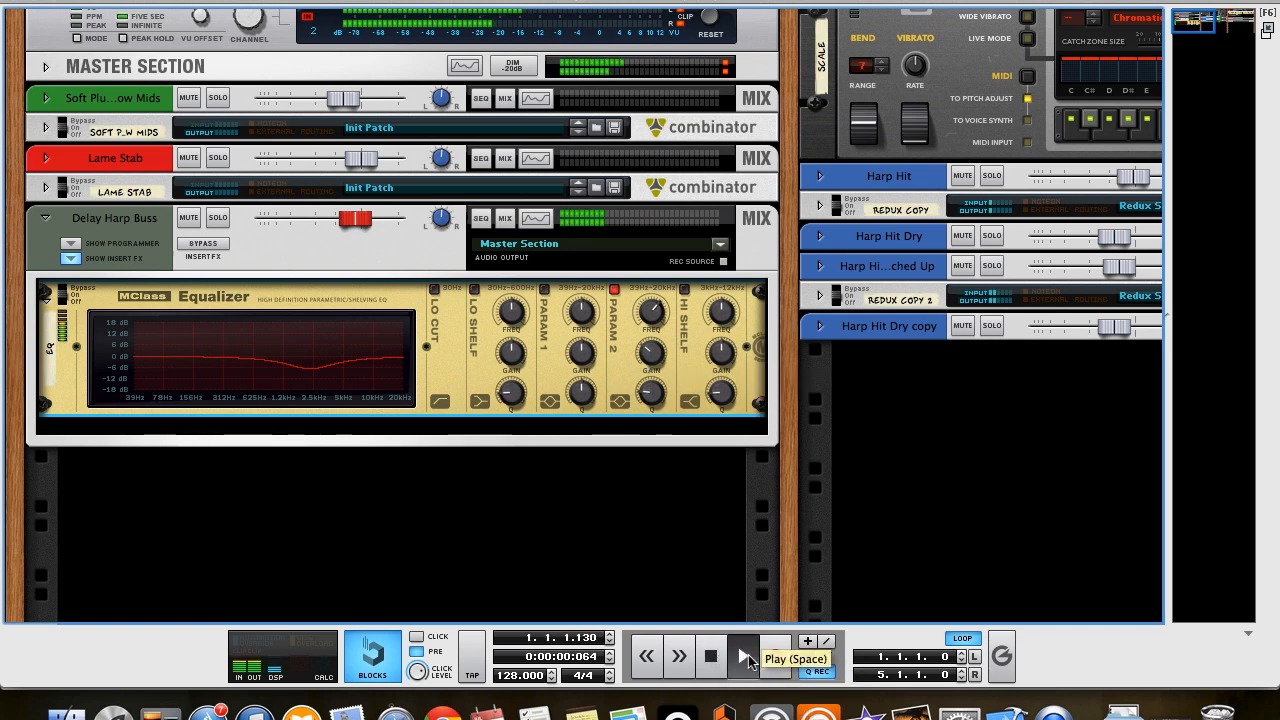
click(614, 290)
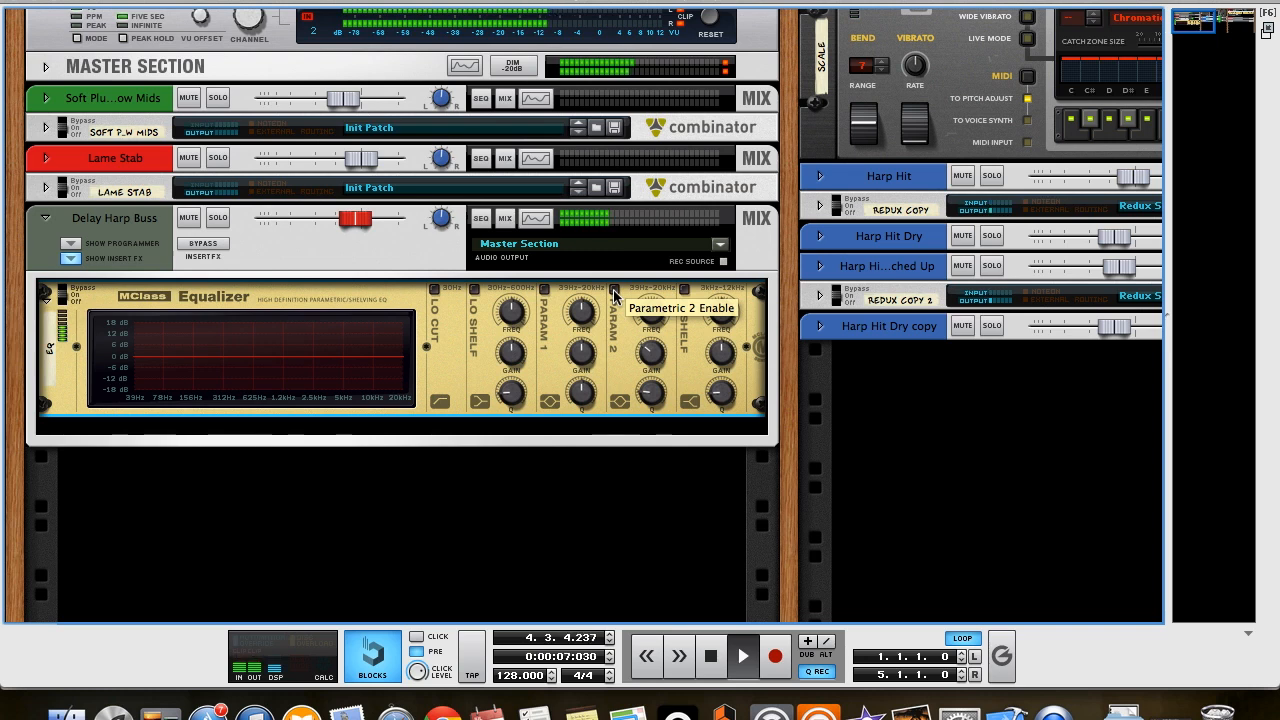
click(614, 290)
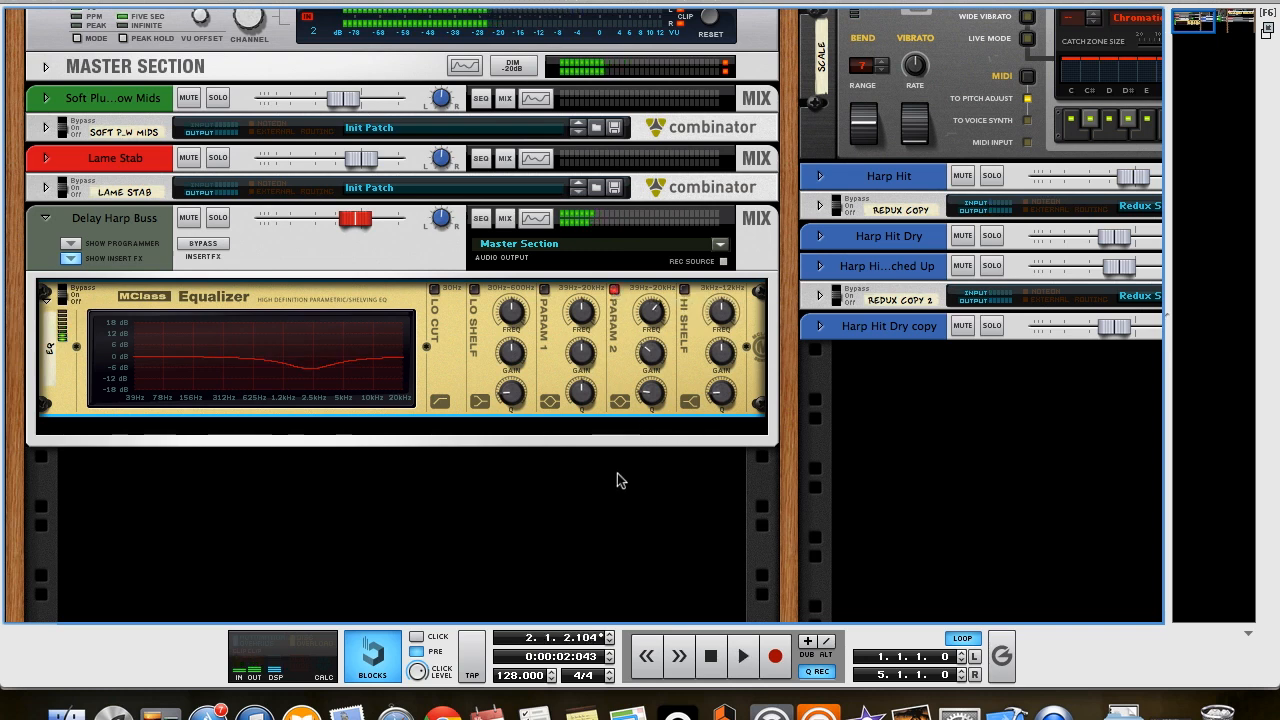
Unfold the Lame Stab combinator to its equalizer, show the on-screen piano keys, and play a test note.
click(45, 187)
scroll(125, 250, down, 5)
scroll(125, 250, down, 10)
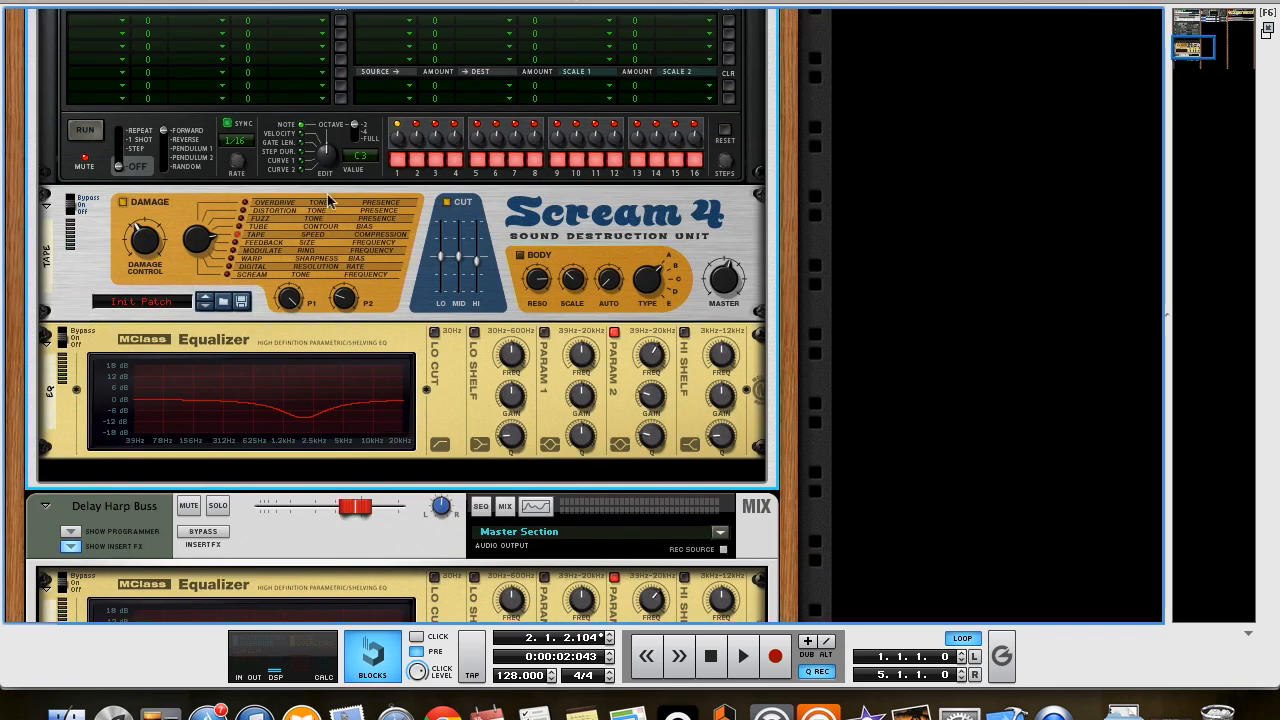
click(362, 1)
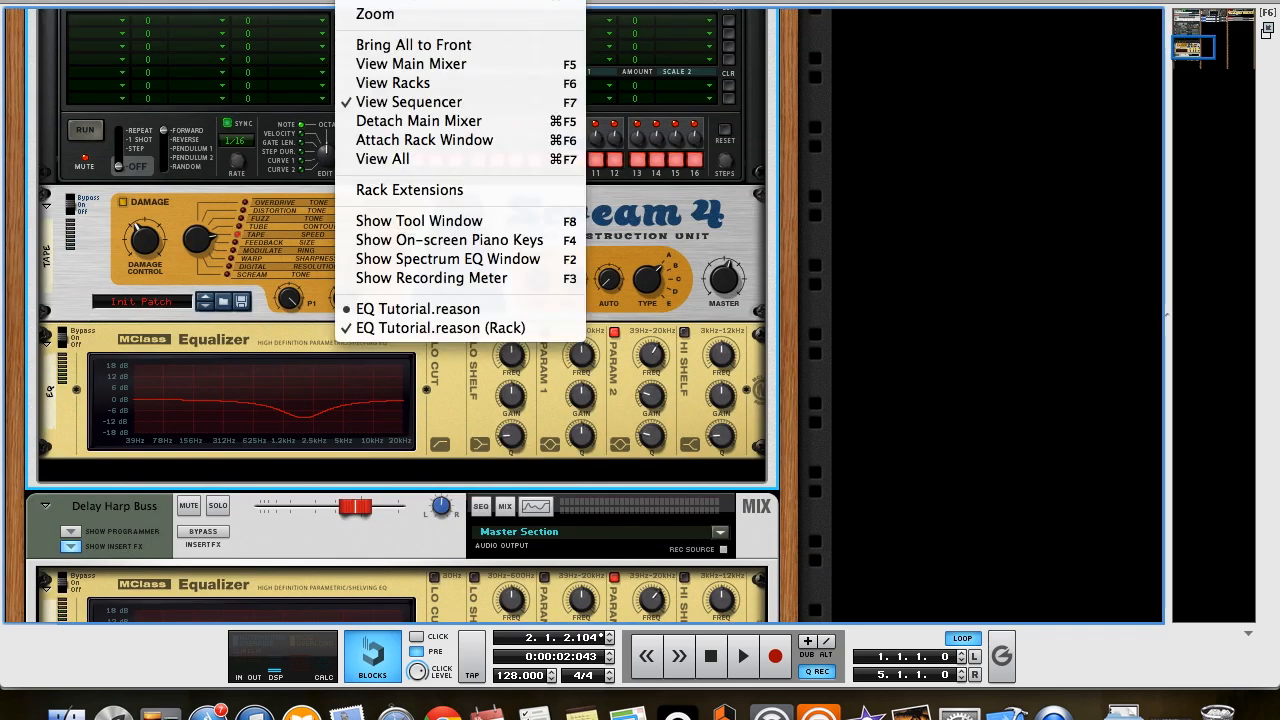
click(520, 242)
key(a)
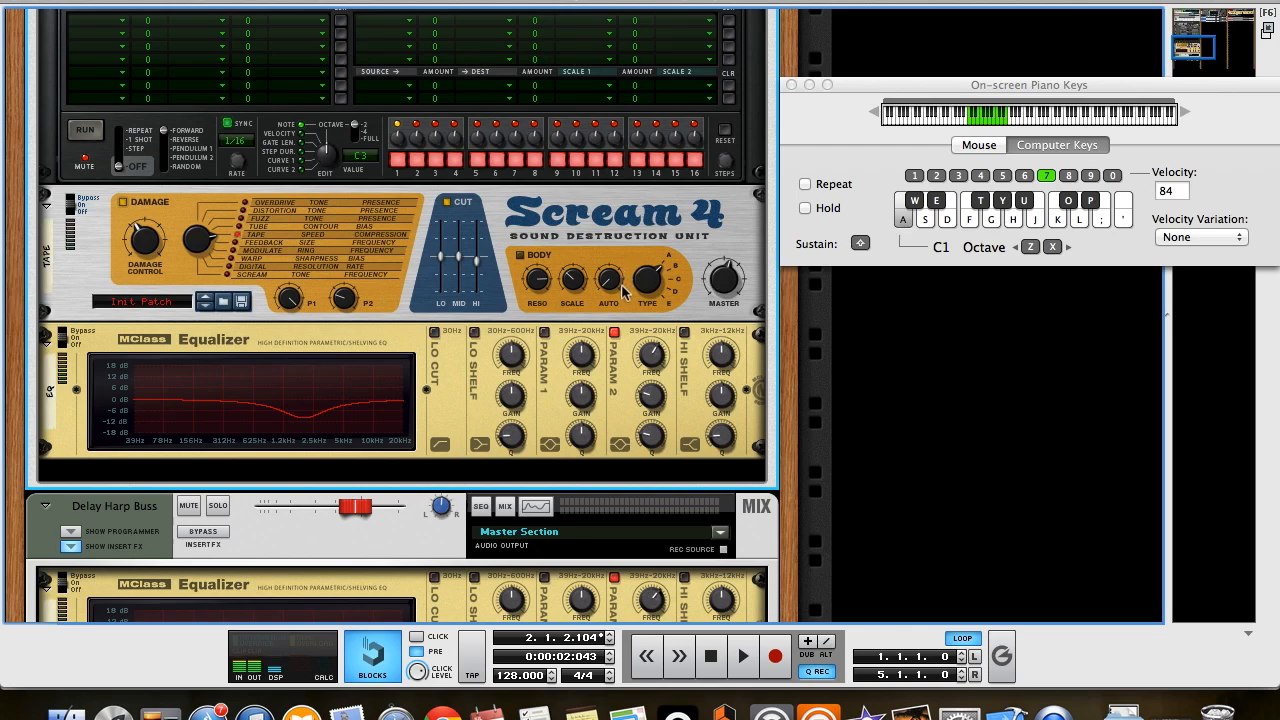
Select the Lame Stab track in the sequencer window for keyboard input and return to the rack window.
key(ctrl+Up)
click(336, 328)
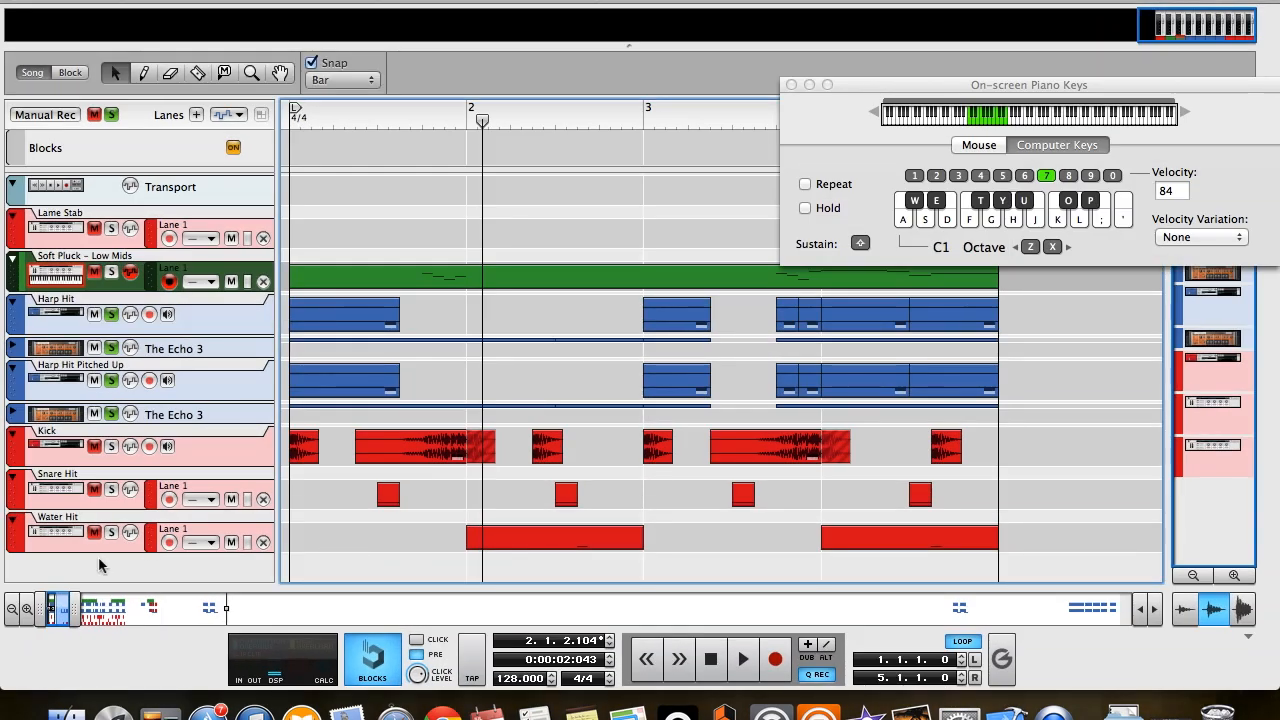
click(130, 245)
key(ctrl+Up)
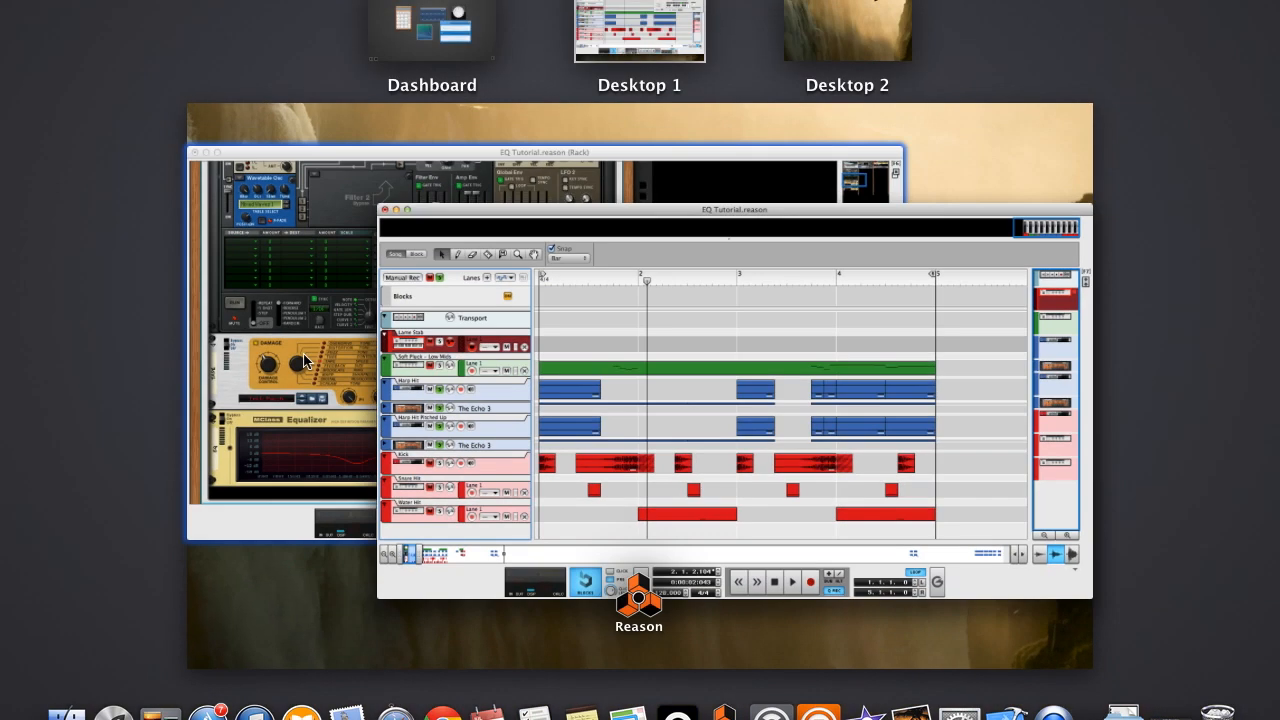
click(310, 400)
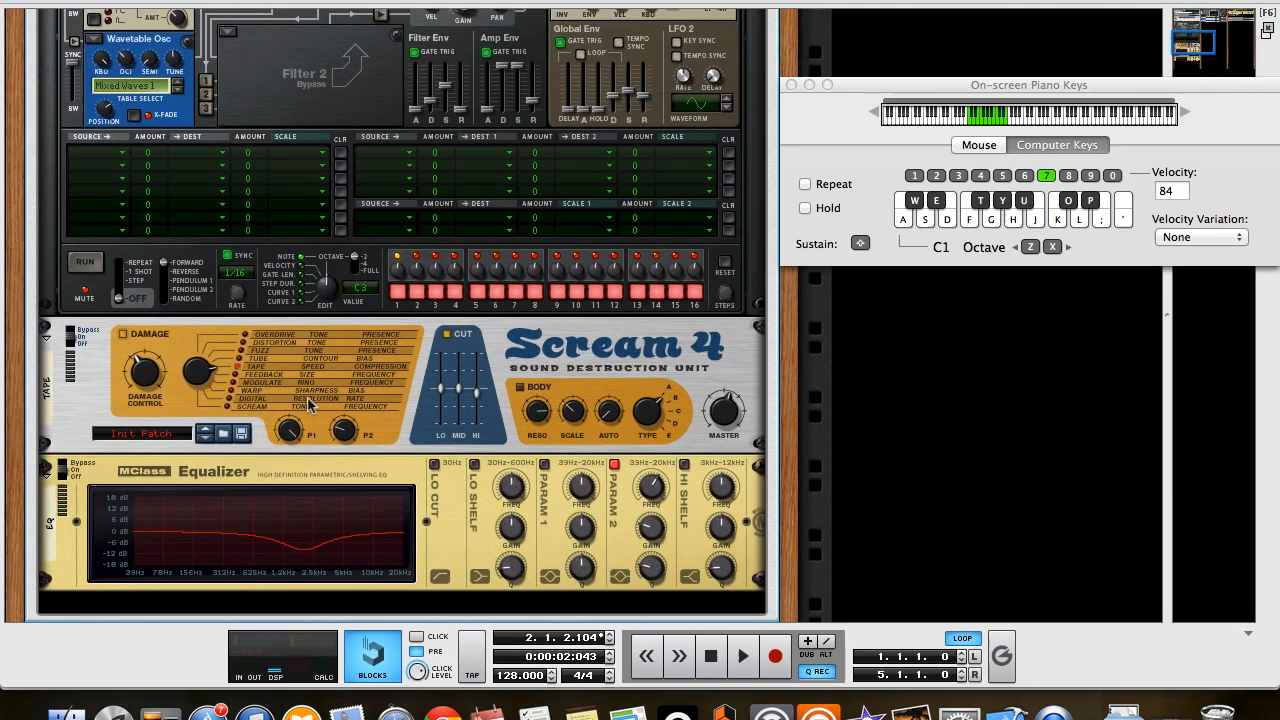
Play a Lame Stab note with its equalizer's parametric 2 band off and on.
click(614, 464)
key(a)
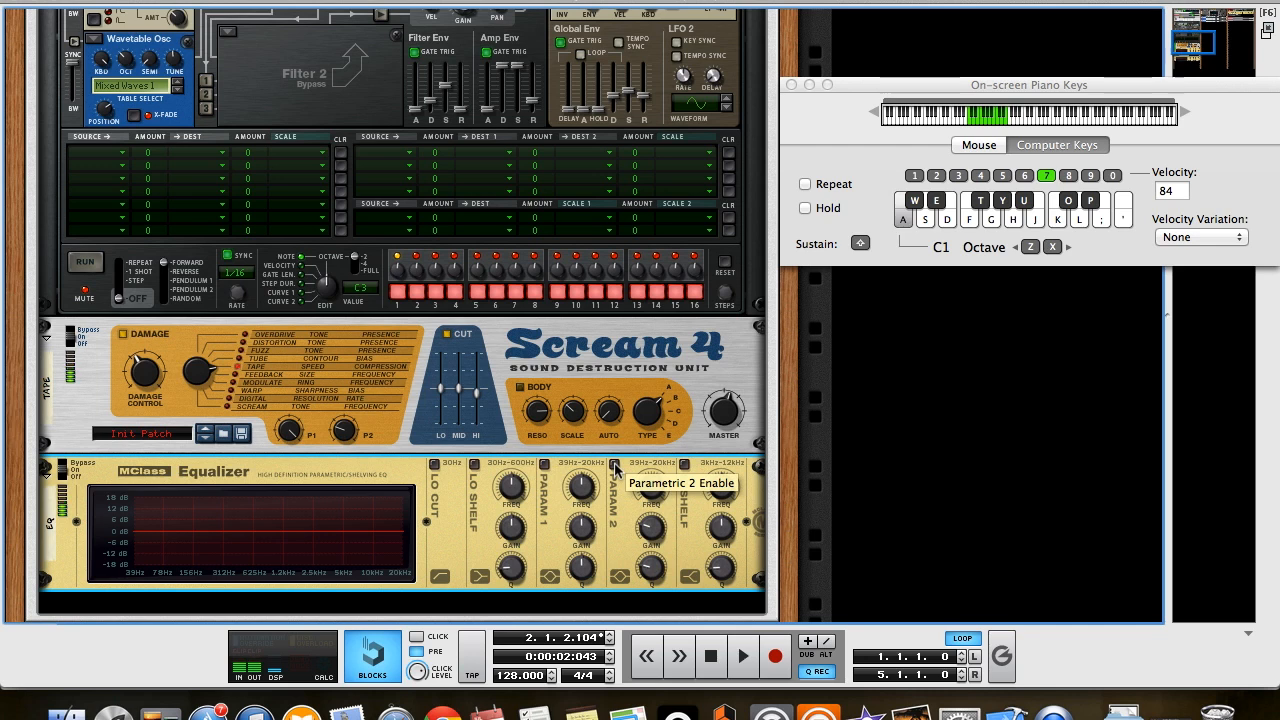
click(614, 464)
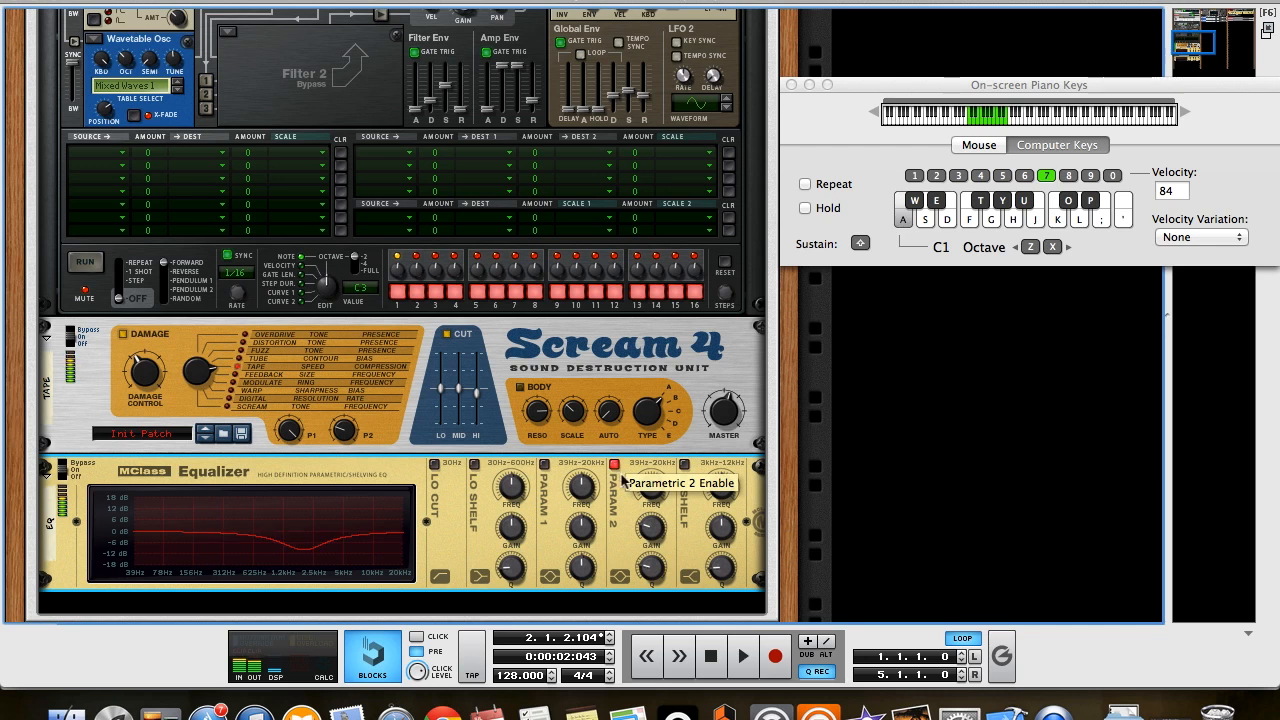
Turn down the Lame Stab equalizer's parametric 2 gain while toggling the band to compare the sound.
click(615, 465)
click(617, 466)
click(617, 466)
drag(652, 528, 662, 575)
click(617, 466)
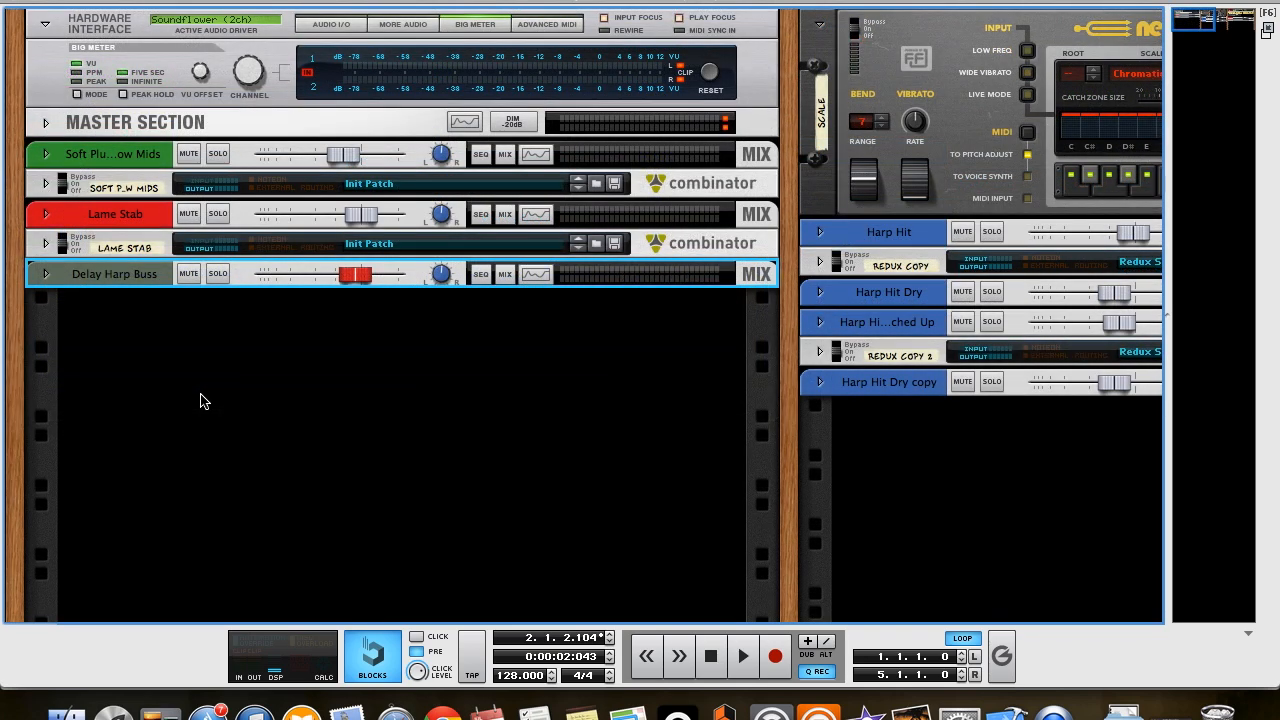
Add an MClass Equalizer to the empty rack space below Delay Harp Buss.
right_click(180, 353)
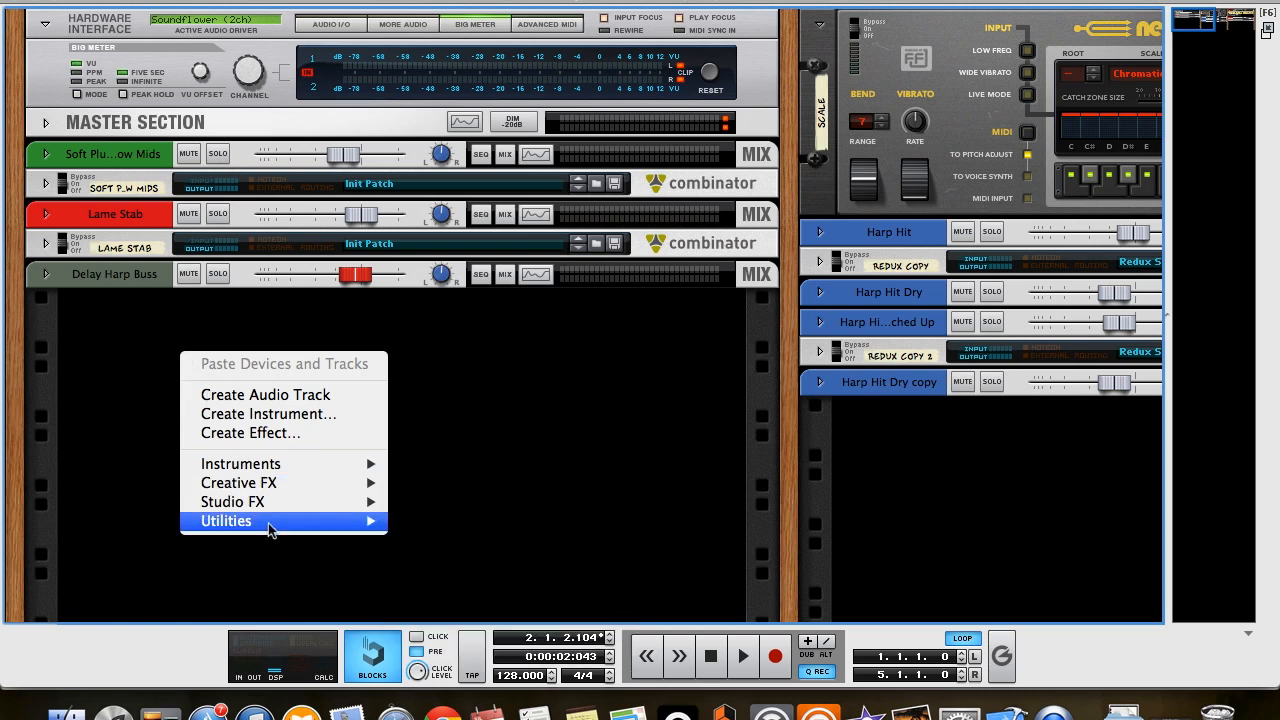
mouse_move(268, 524)
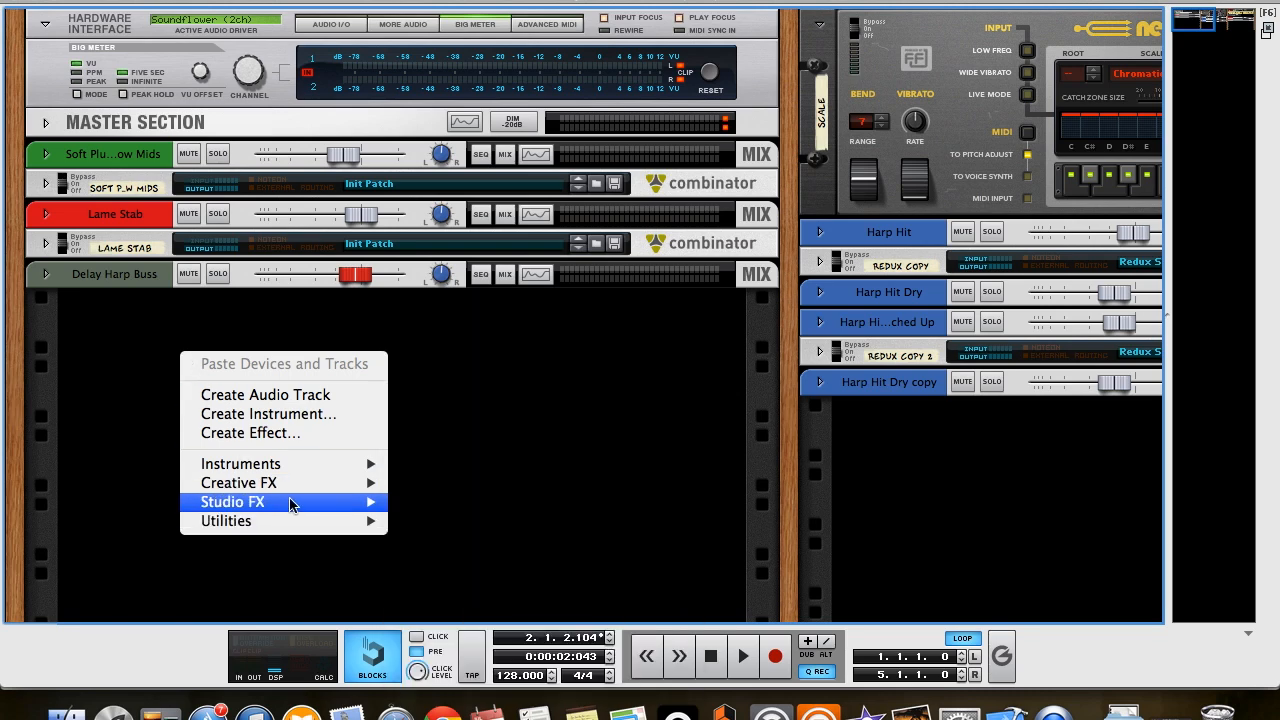
mouse_move(287, 503)
click(450, 315)
Enable the new equalizer's parametric 1 band with a lowered Q, a frequency of 1.079 kHz and a gain of -11.4 dB.
click(544, 299)
drag(583, 368, 584, 343)
drag(583, 402, 582, 425)
drag(587, 327, 587, 327)
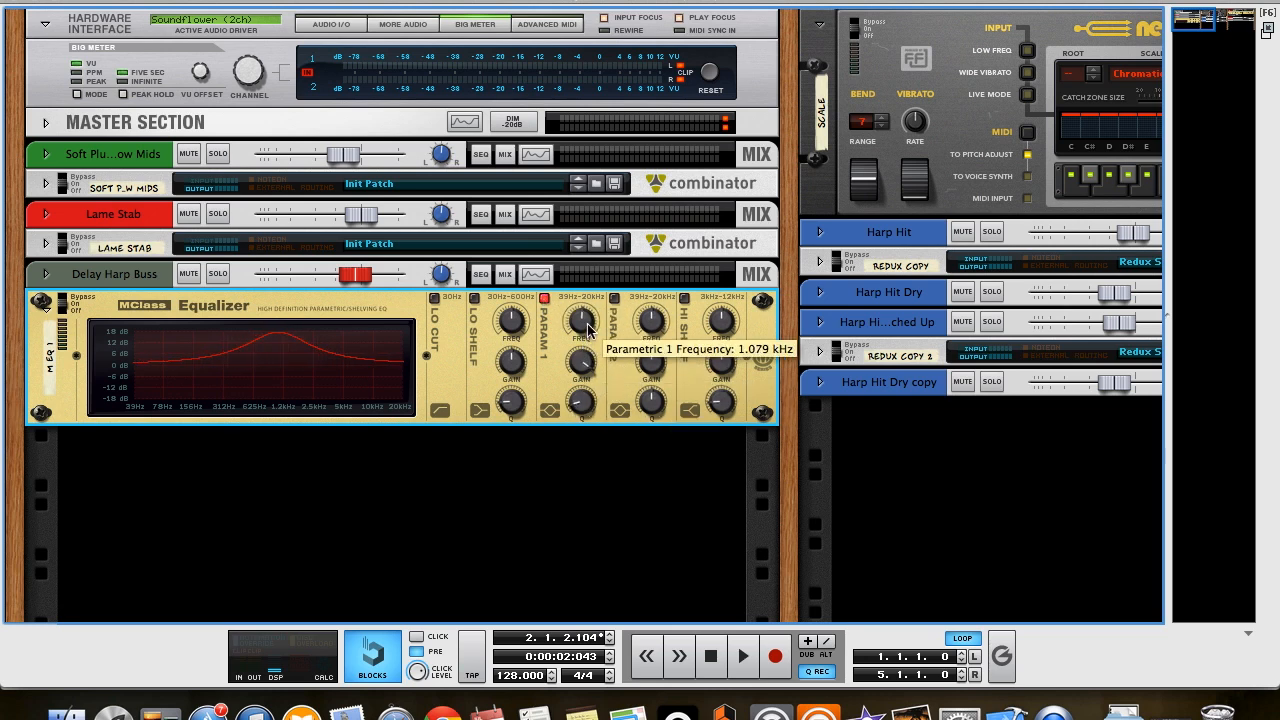
drag(586, 371, 585, 418)
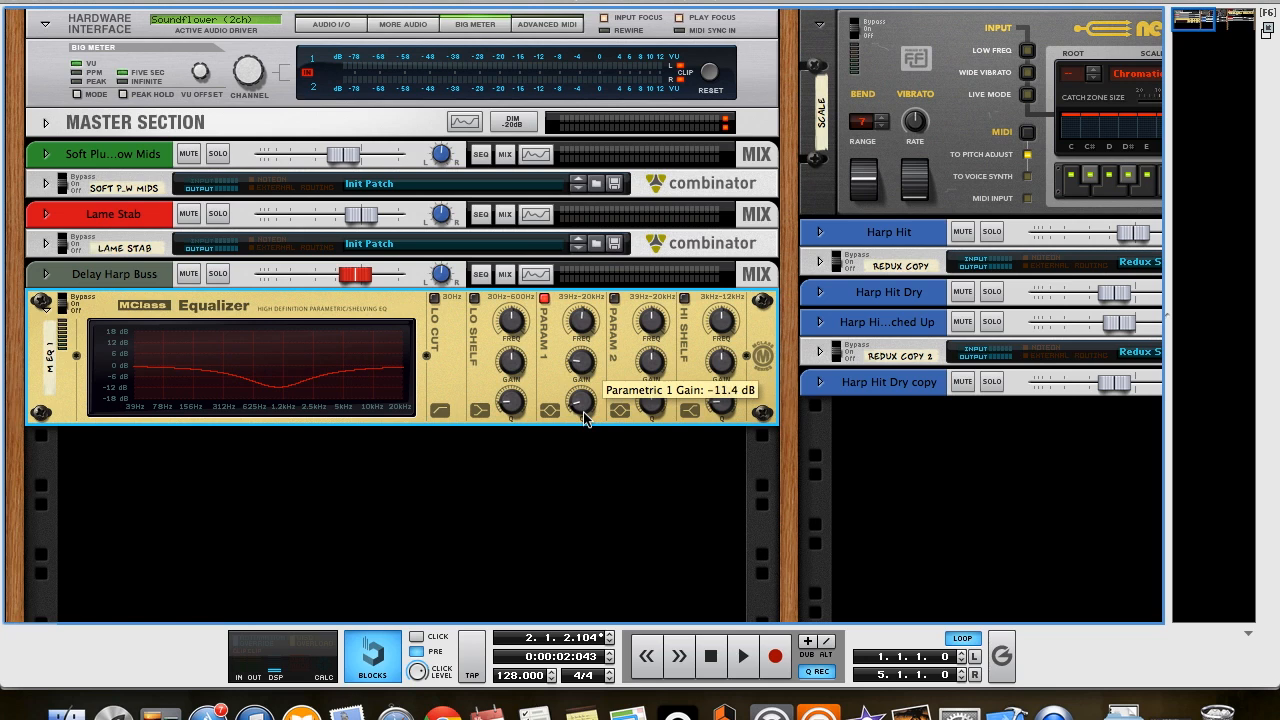